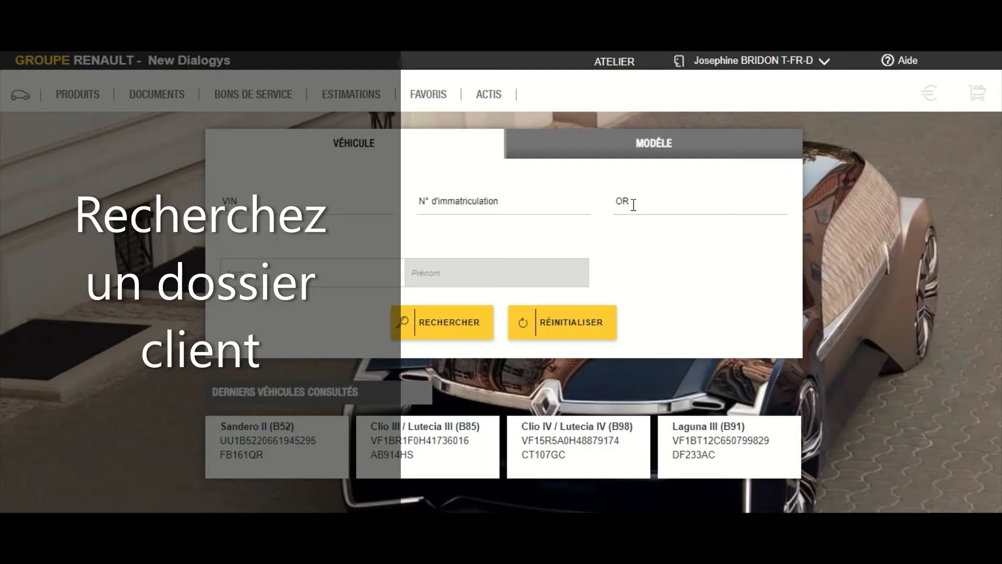
Search by the repair order number to open the Sandero II (B52) vehicle file.
left_click(633, 204)
type("900200")
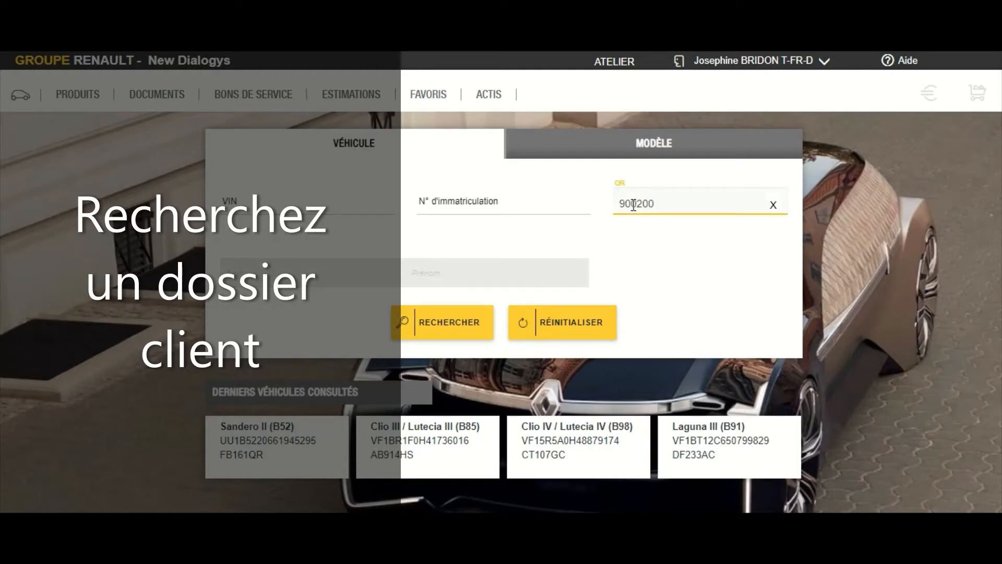
left_click(472, 320)
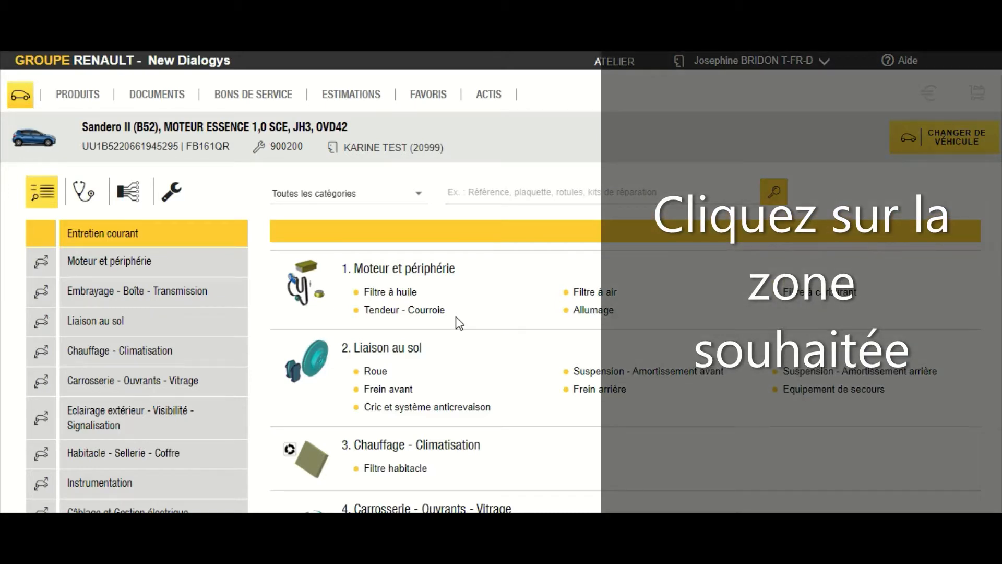
Open the Filtre à huile parts diagram (plate 1618 / 108010) under Moteur et périphérie.
left_click(405, 296)
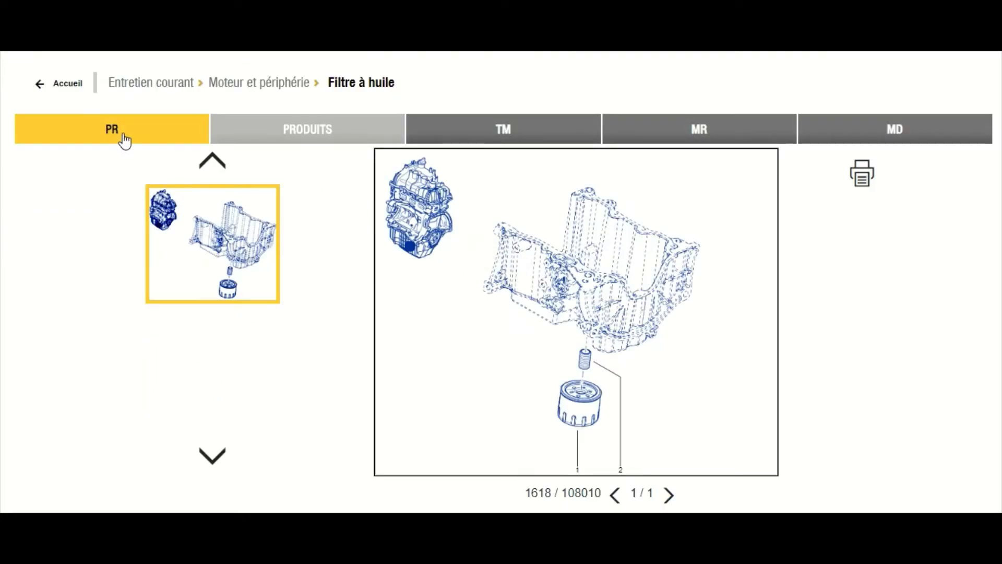
Add the FILTRE HUILE part to a new estimate and raise its quantity to 2.
scroll(123, 156, "down", 3)
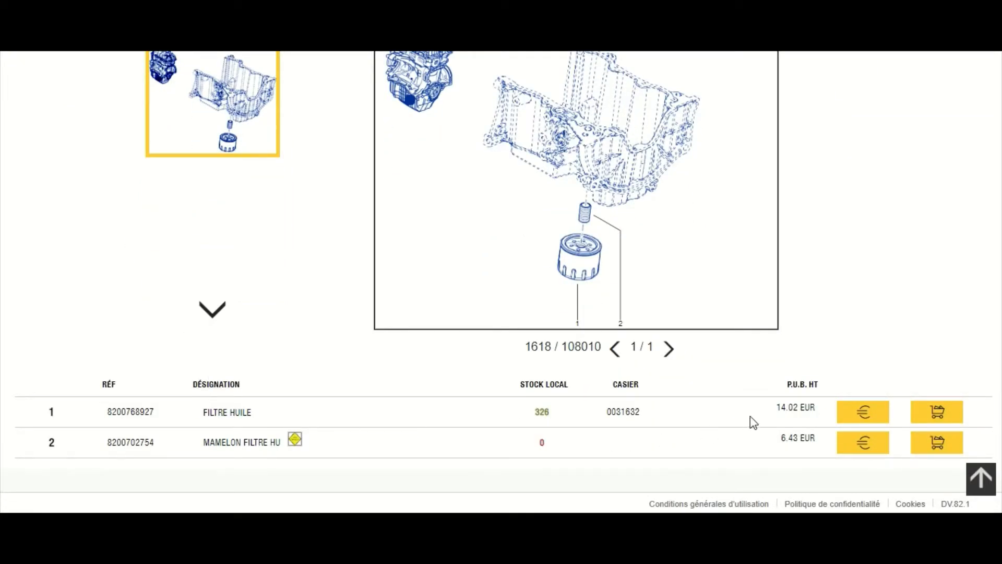
left_click(860, 410)
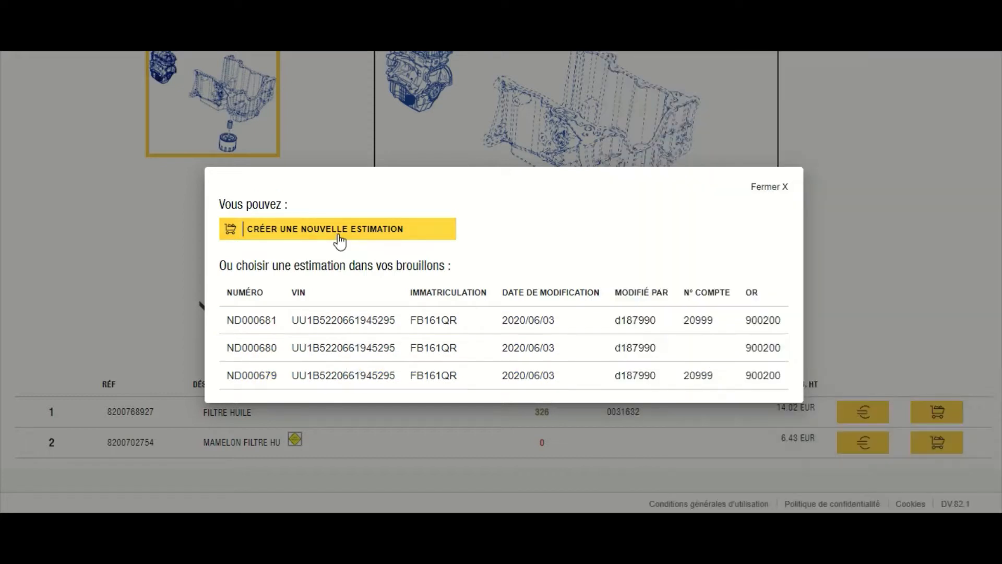
left_click(340, 238)
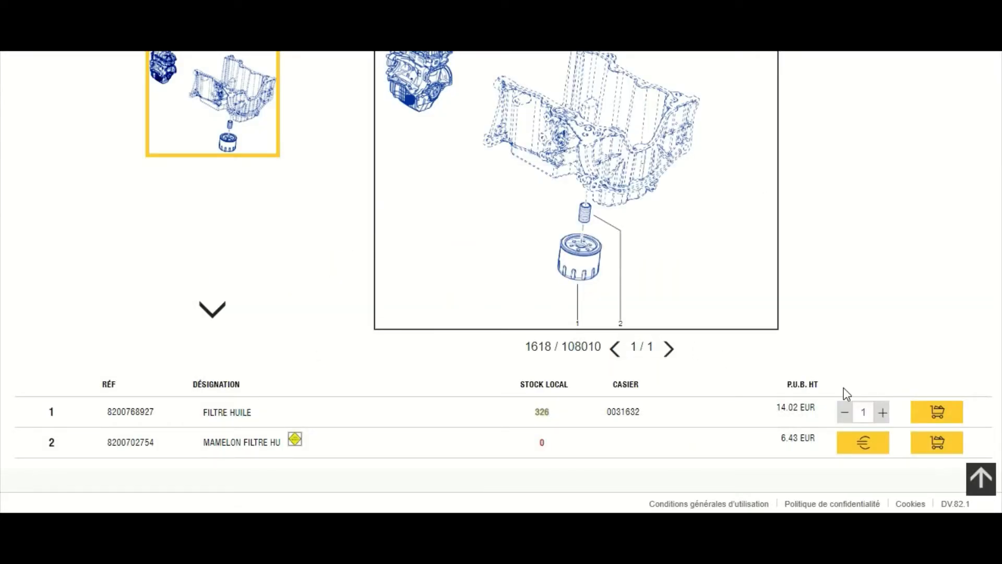
left_click(883, 412)
scroll(886, 416, "up", 5)
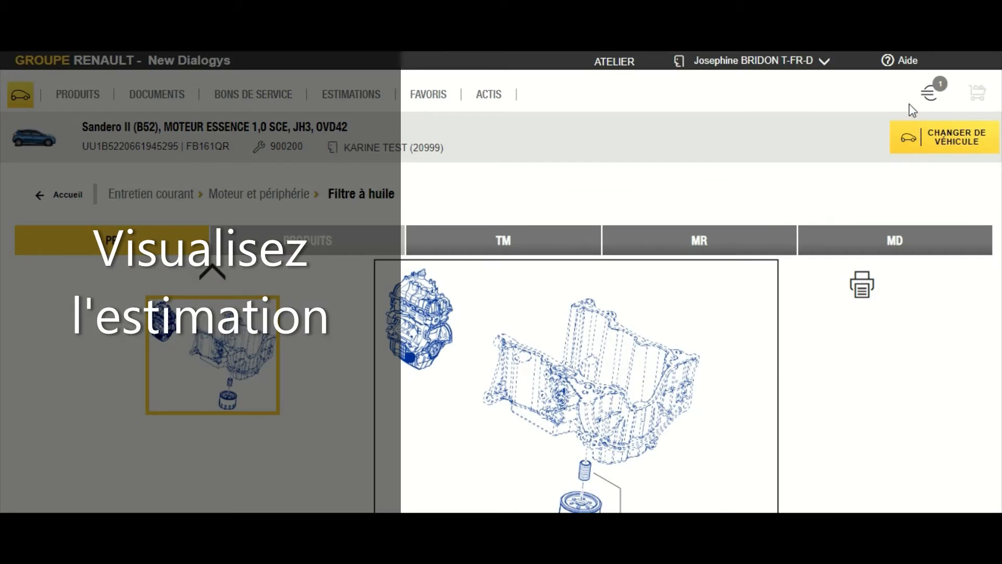
Filter labour times to filtre à huile / remplacement, then add operation 1488 at quantity 2.
mouse_move(930, 91)
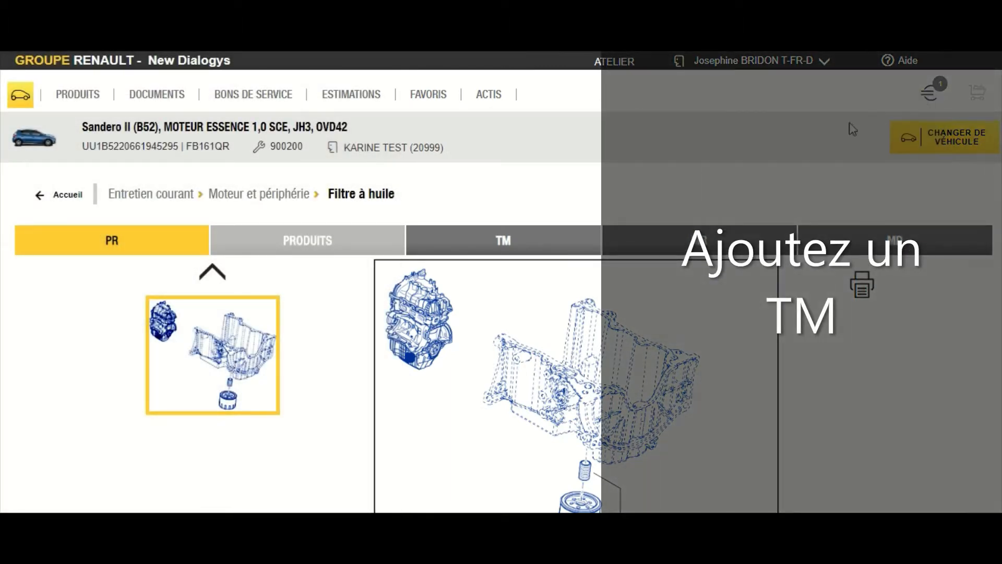
left_click(504, 239)
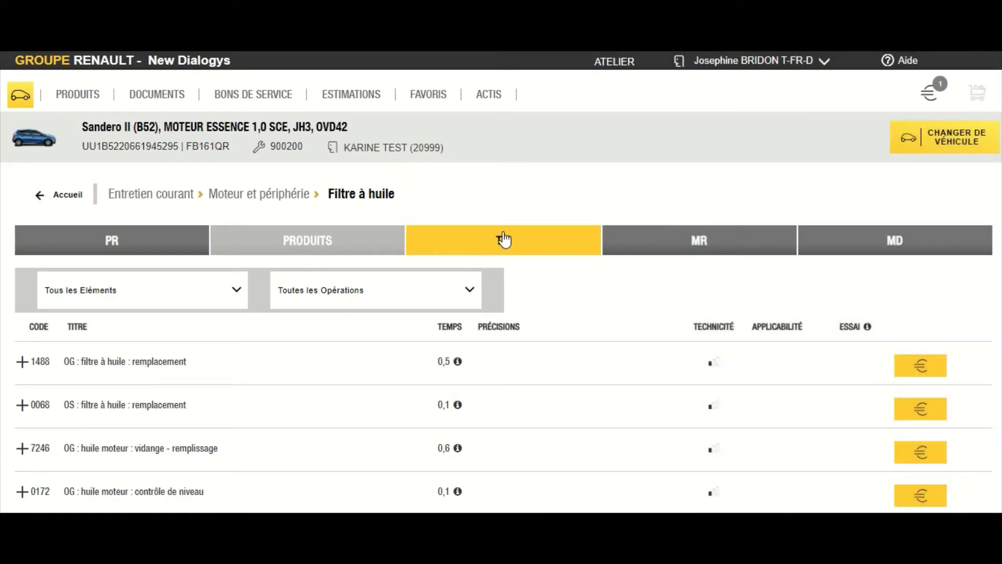
left_click(235, 287)
left_click(188, 339)
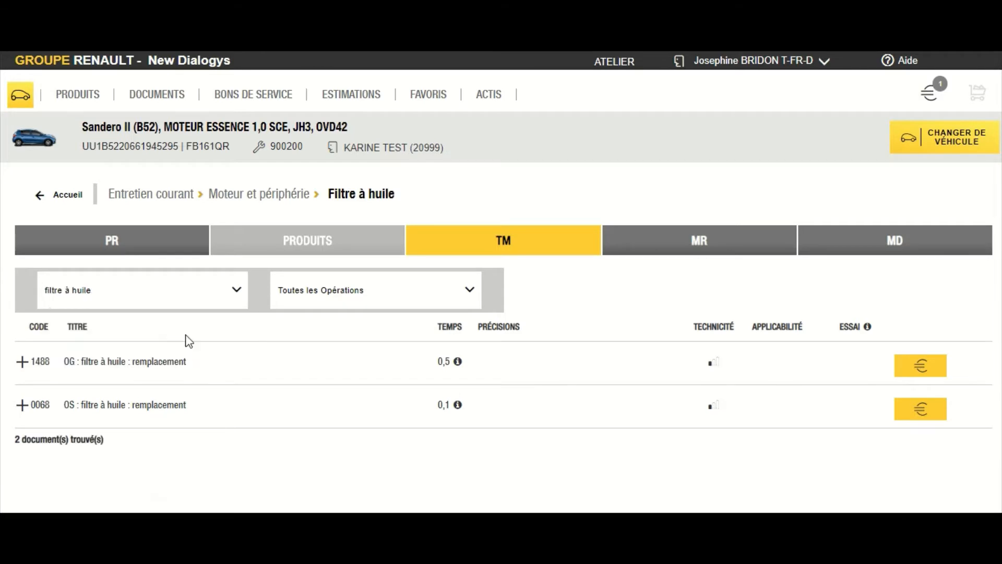
left_click(349, 298)
left_click(335, 338)
left_click(921, 362)
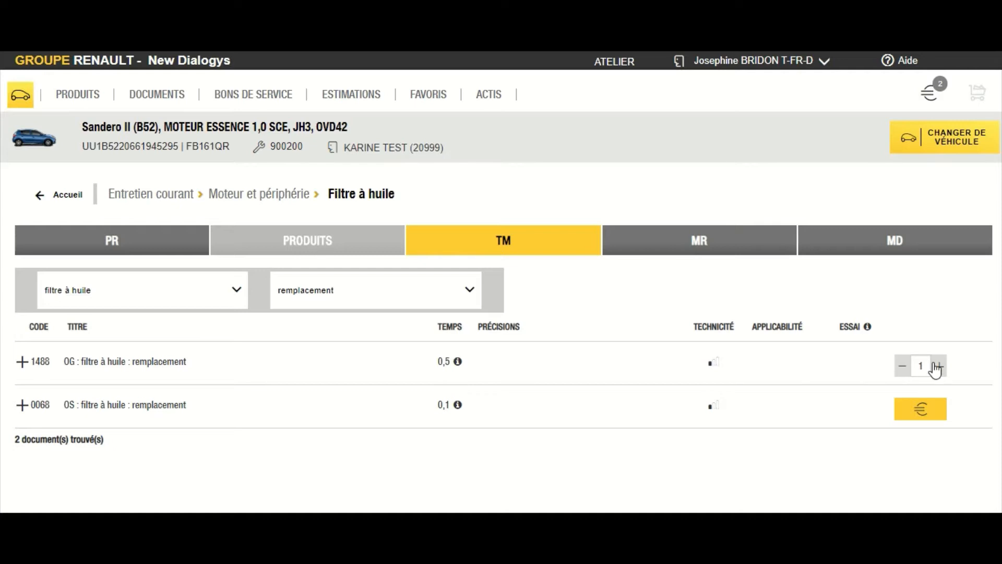
left_click(935, 366)
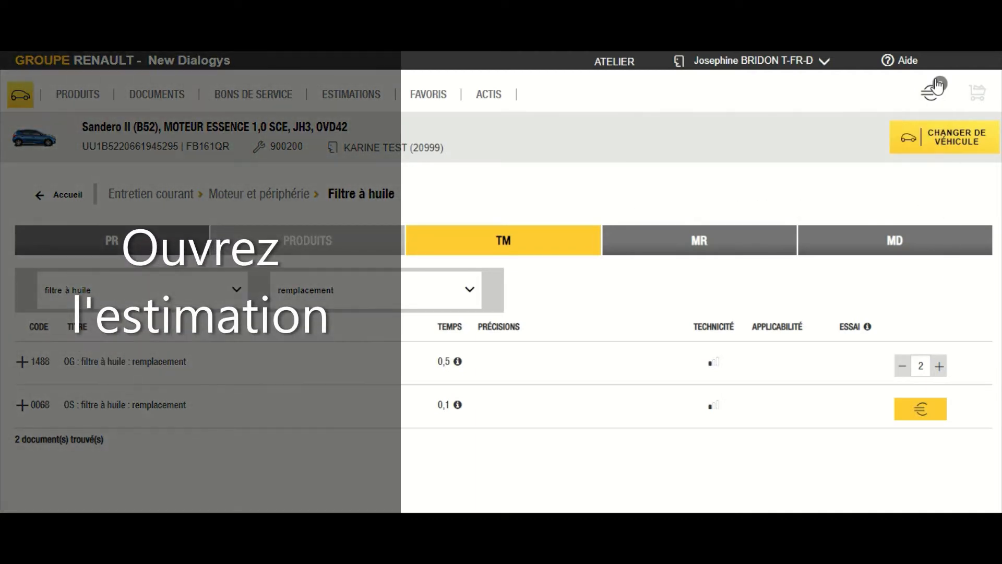
Open estimate ND000686 and scroll to its FILTRE HUILE and 1488 labour lines.
left_click(932, 95)
left_click(932, 96)
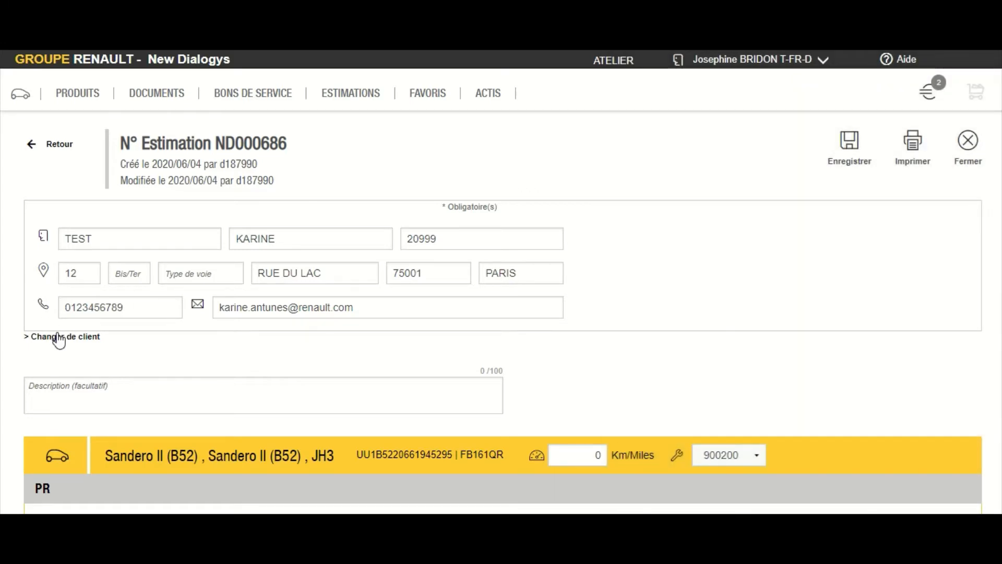
scroll(59, 340, "down", 3)
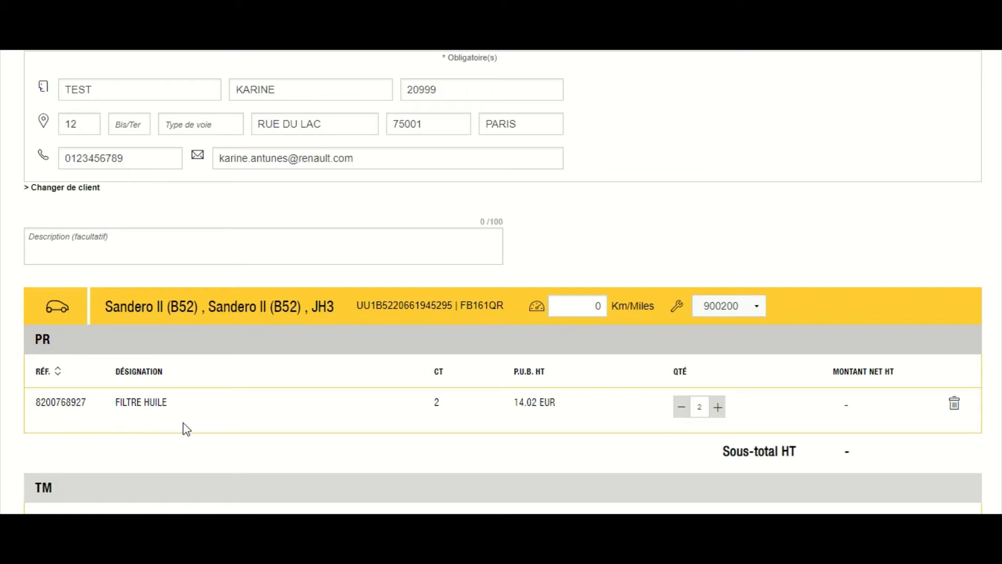
scroll(184, 422, "down", 3)
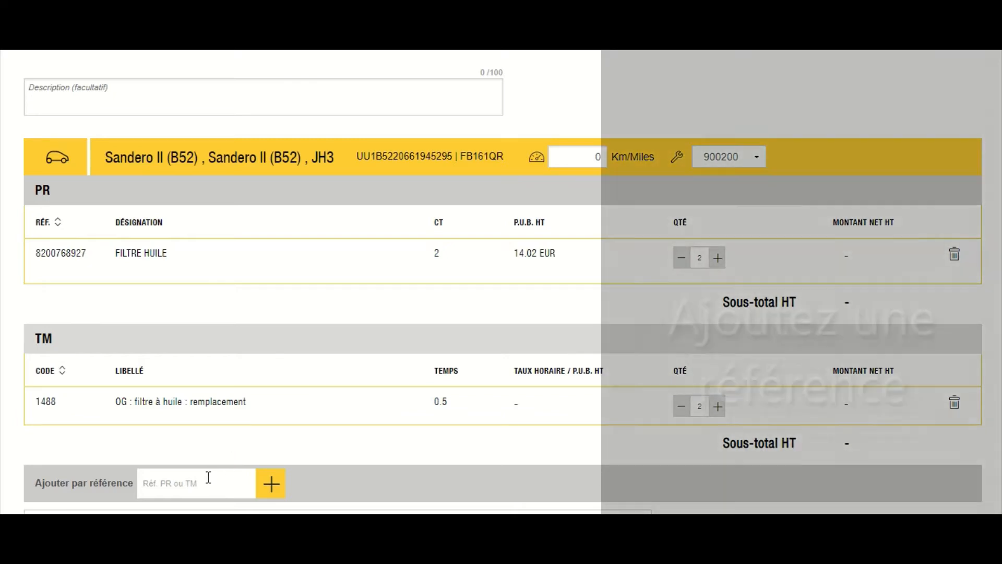
left_click(209, 477)
type("8200702754")
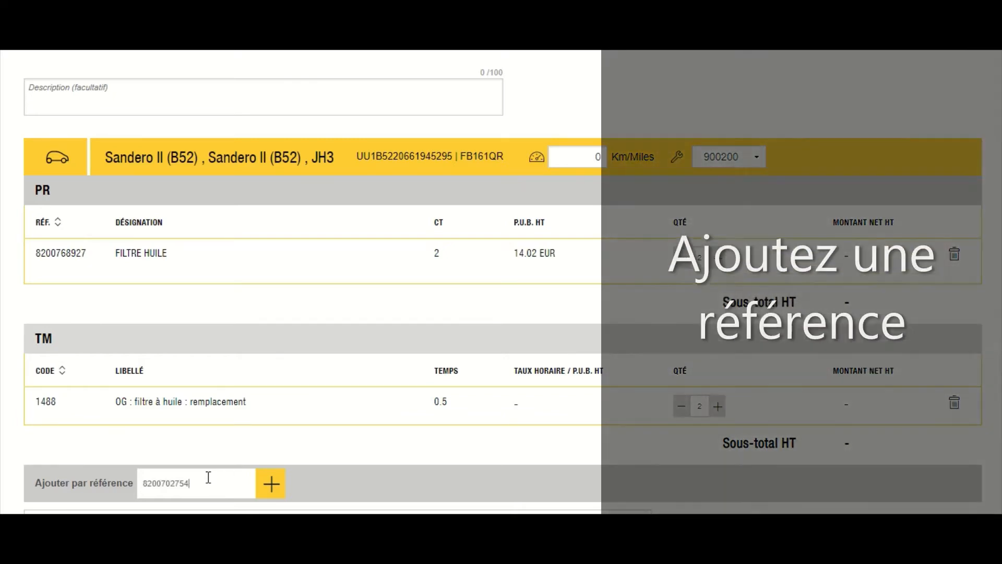
left_click(271, 483)
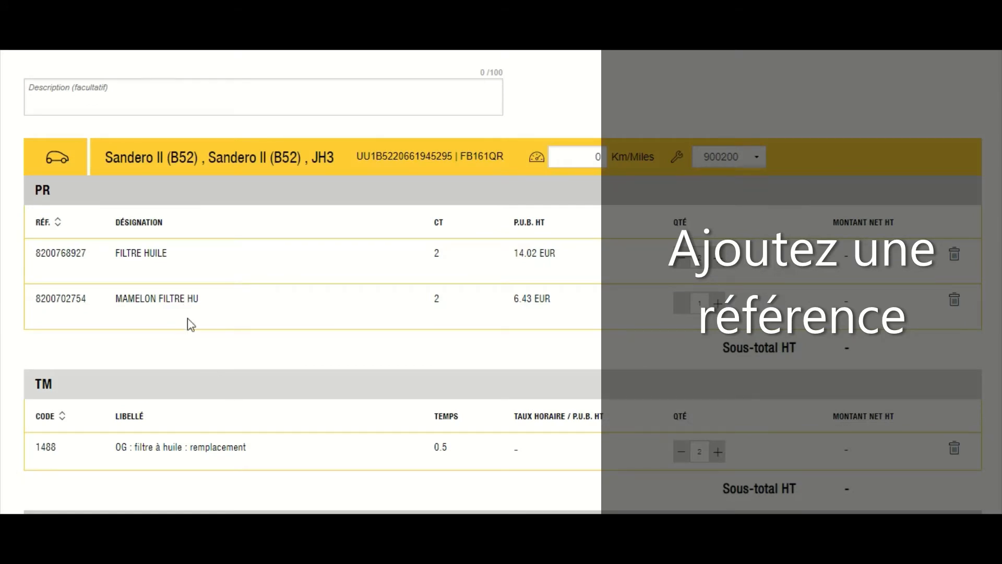
Add labour 0132, engine oil consumption check, to the estimate at quantity 1.
scroll(210, 413, "down", 1)
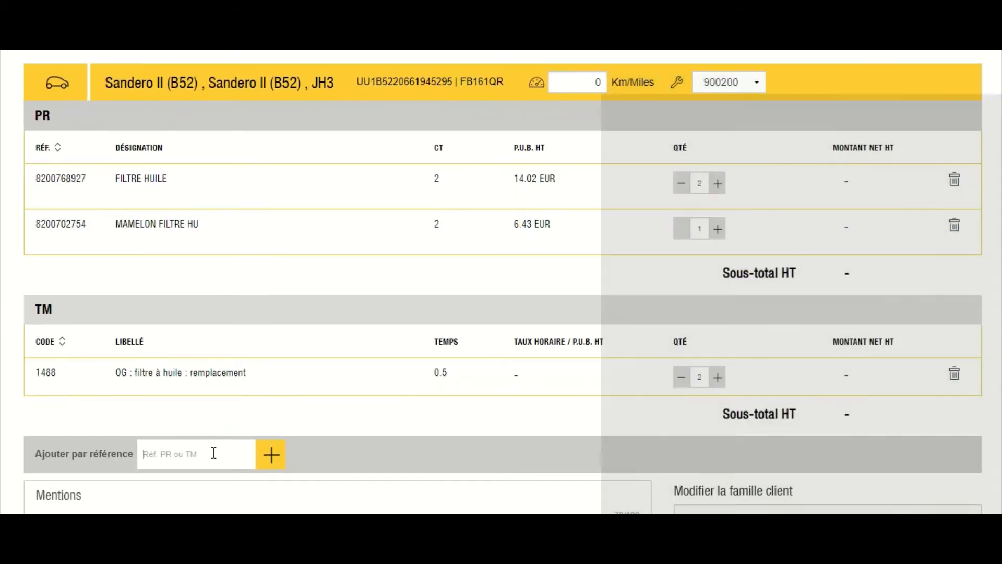
type("0132")
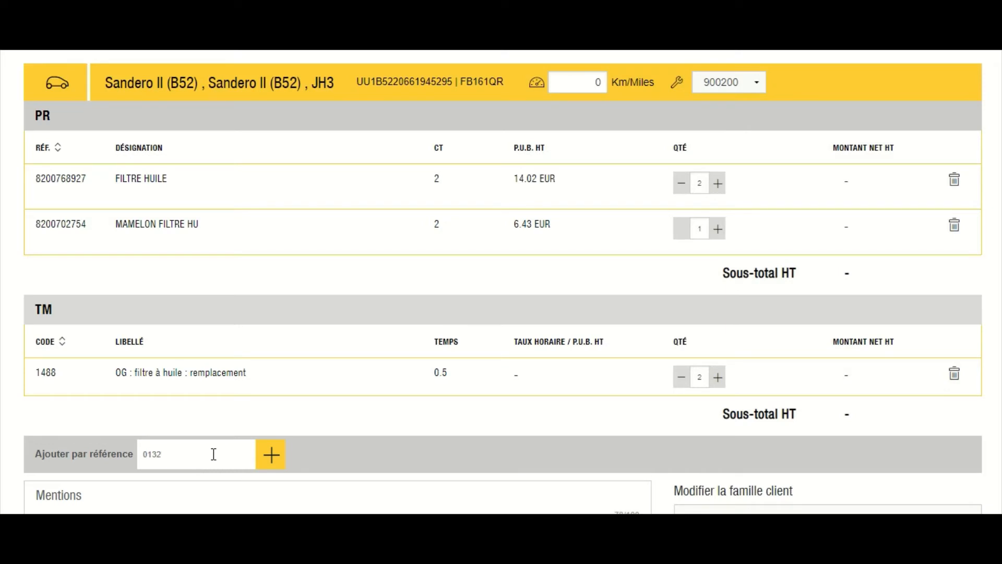
left_click(269, 454)
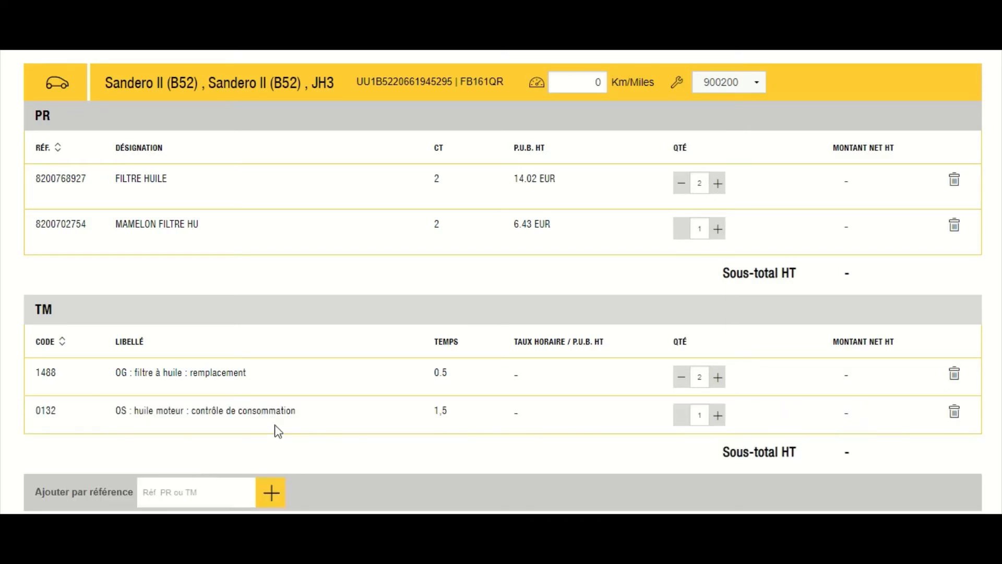
scroll(175, 411, "down", 1)
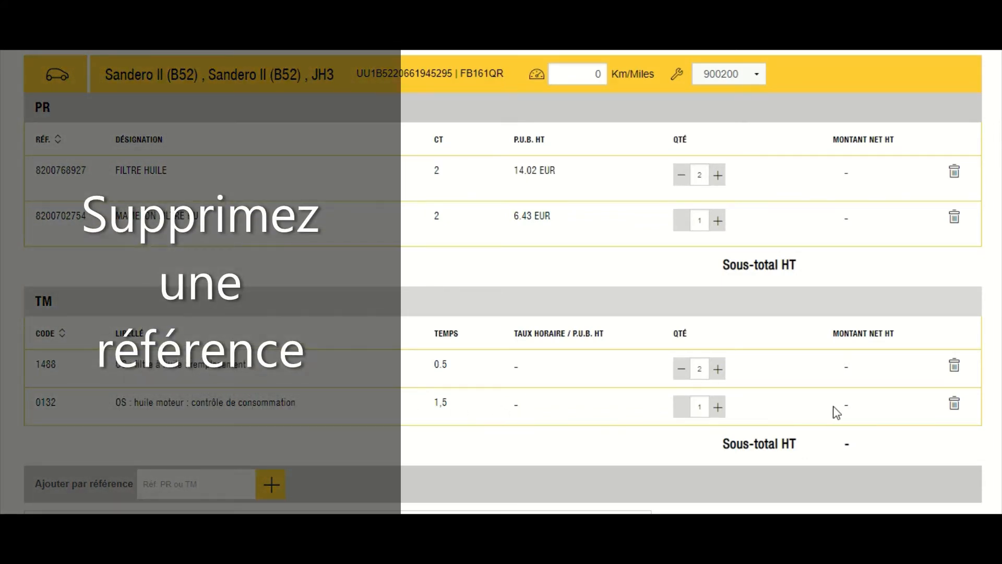
left_click(955, 403)
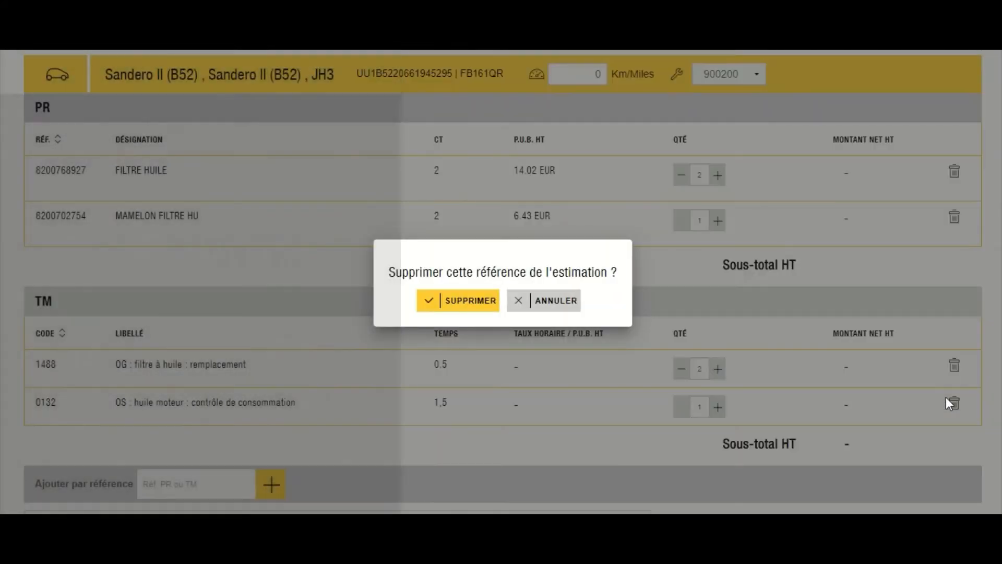
left_click(462, 309)
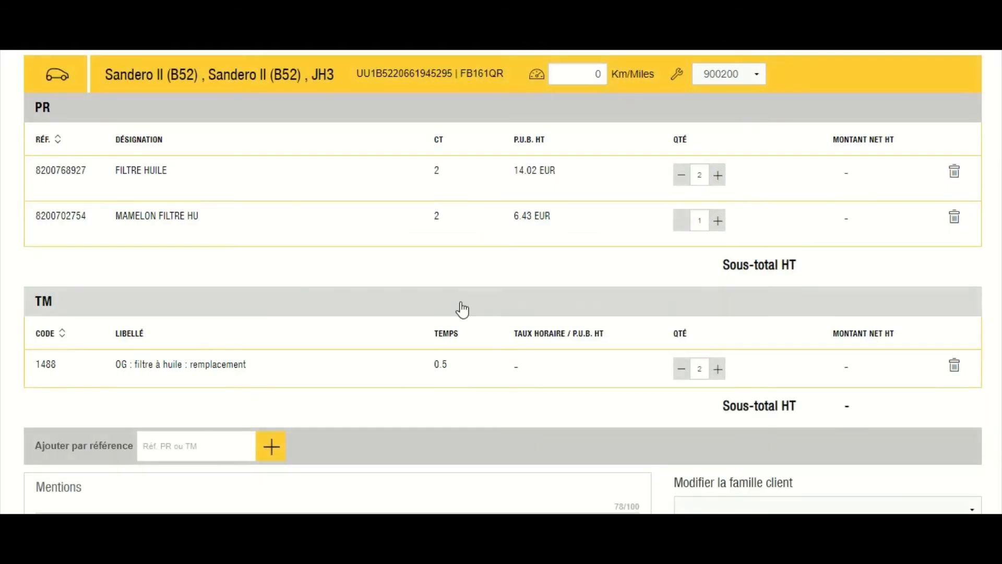
scroll(821, 437, "down", 3)
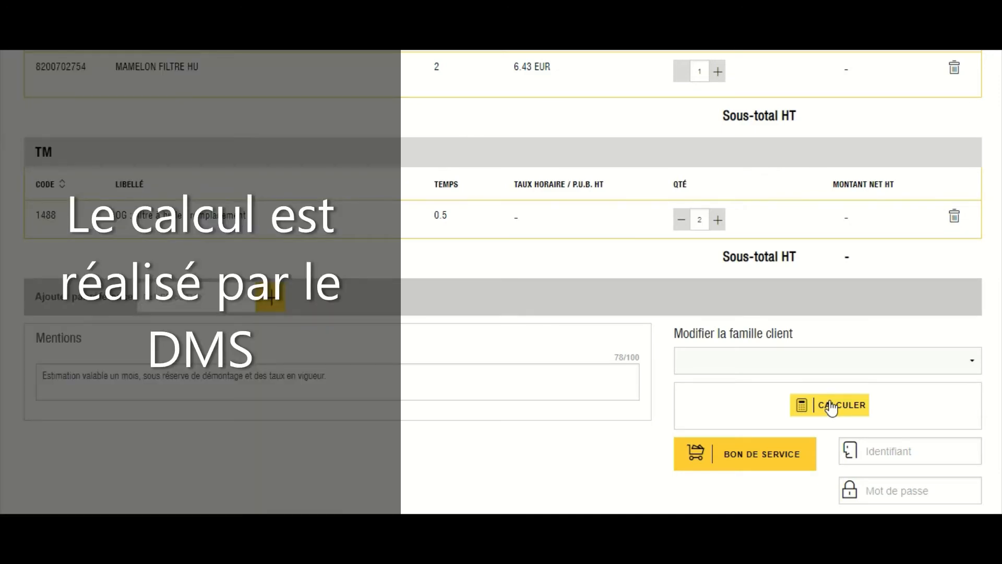
Calculate the estimate, raise the labour quantity to 3, and recalculate.
left_click(831, 407)
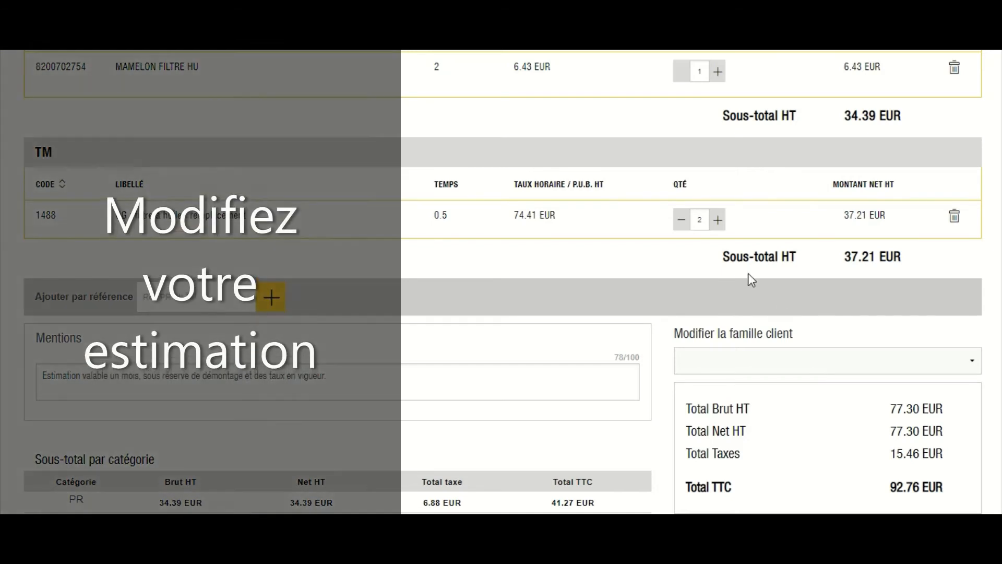
left_click(718, 219)
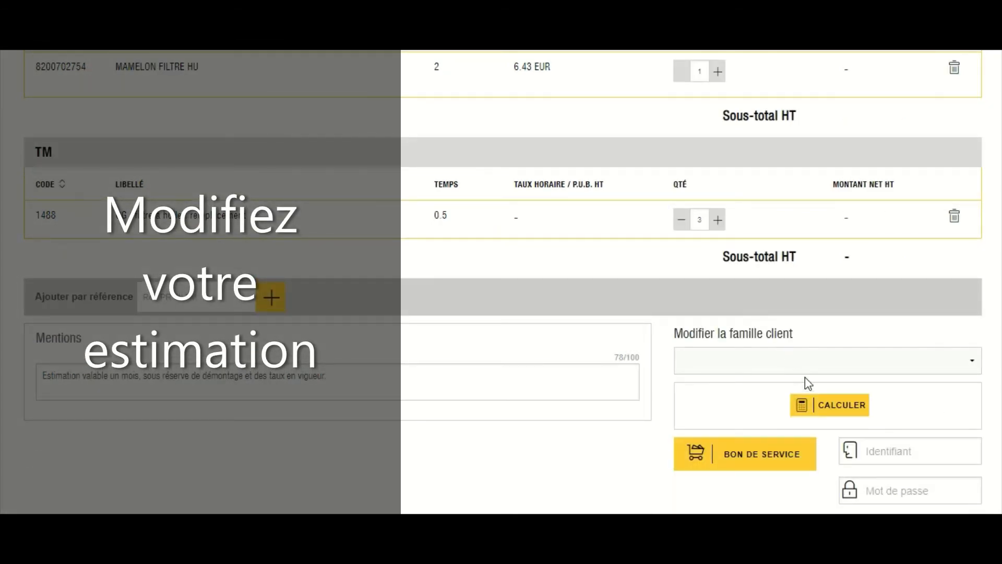
left_click(829, 403)
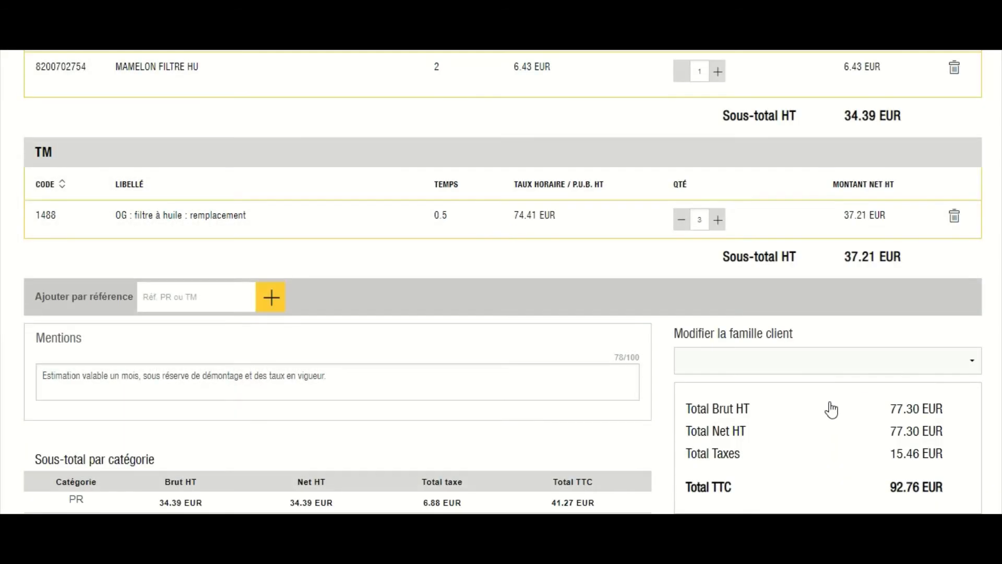
Set the client family to Groupe clients professionnel and recalculate to 82.88 EUR TTC.
left_click(829, 362)
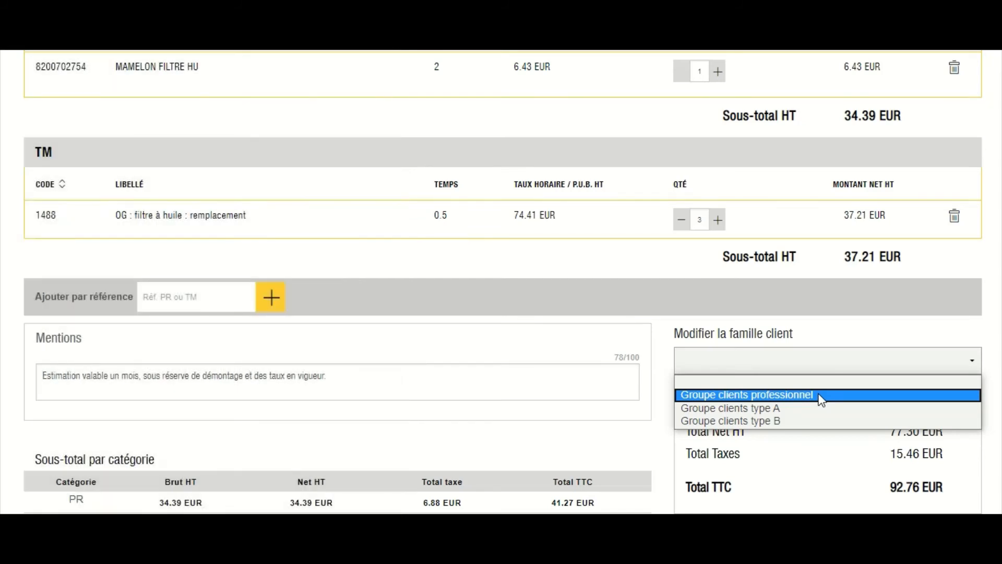
left_click(821, 395)
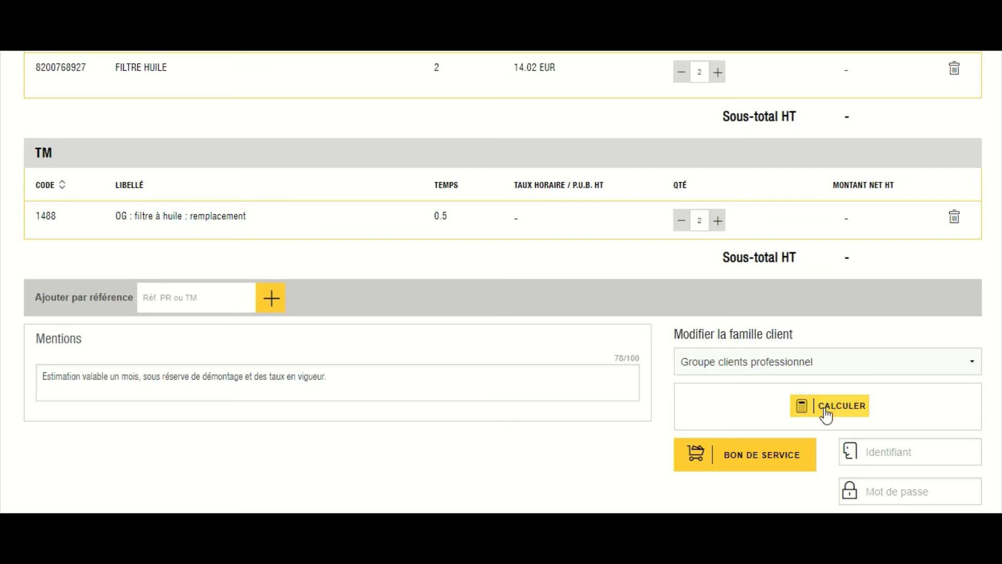
left_click(826, 412)
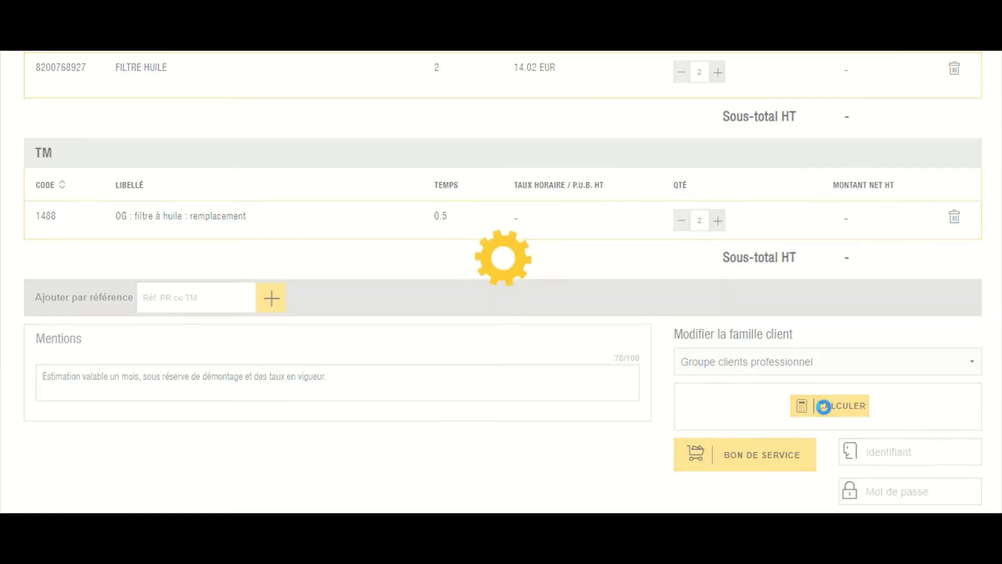
scroll(825, 415, "down", 2)
scroll(826, 415, "down", 1)
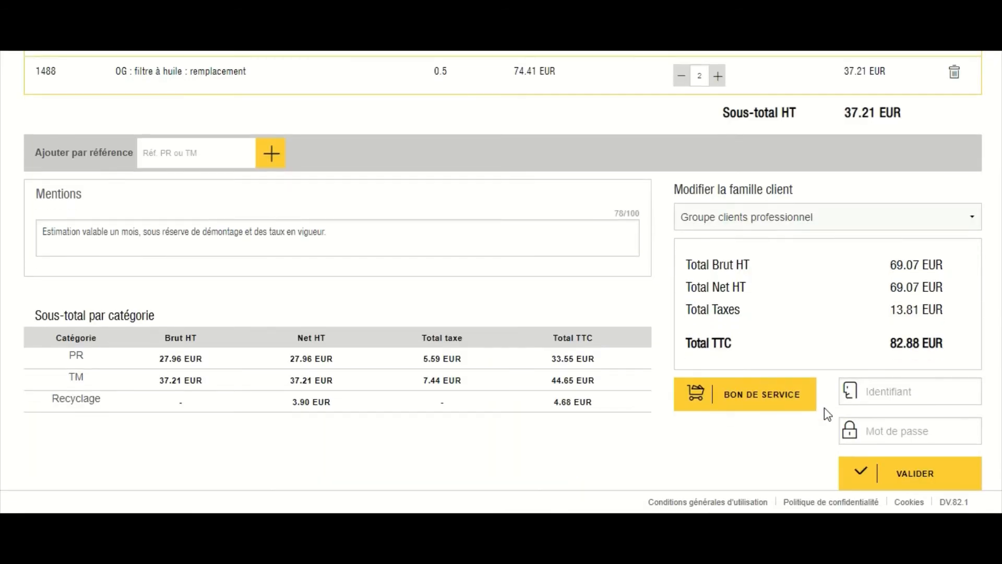
Validate the estimate with the workshop user ID and password, creating ND000687 at 92.76 EUR TTC.
left_click(915, 391)
type("Recet1")
left_click(914, 428)
type("*****")
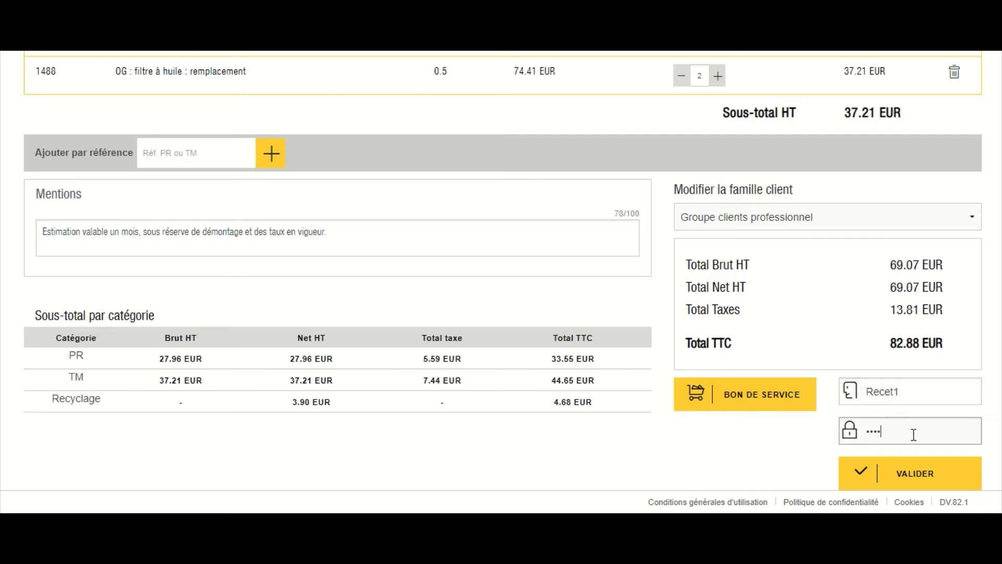
left_click(908, 475)
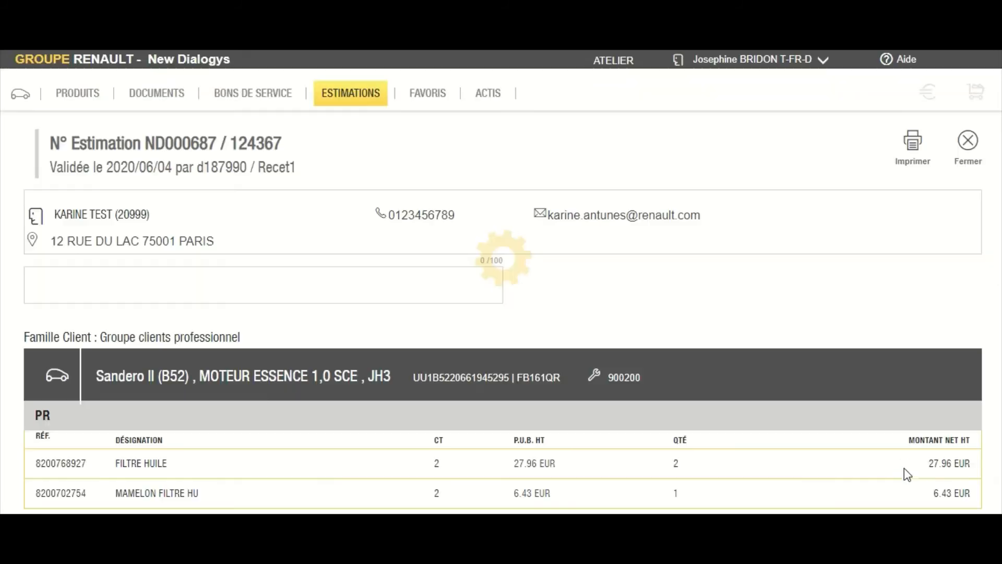
scroll(889, 401, "down", 7)
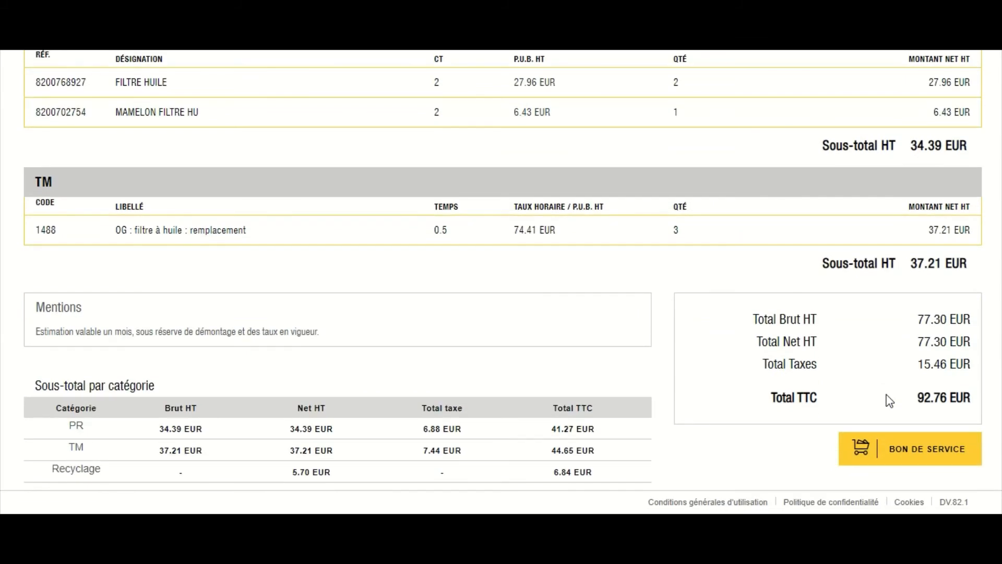
scroll(889, 401, "up", 2)
scroll(889, 401, "up", 5)
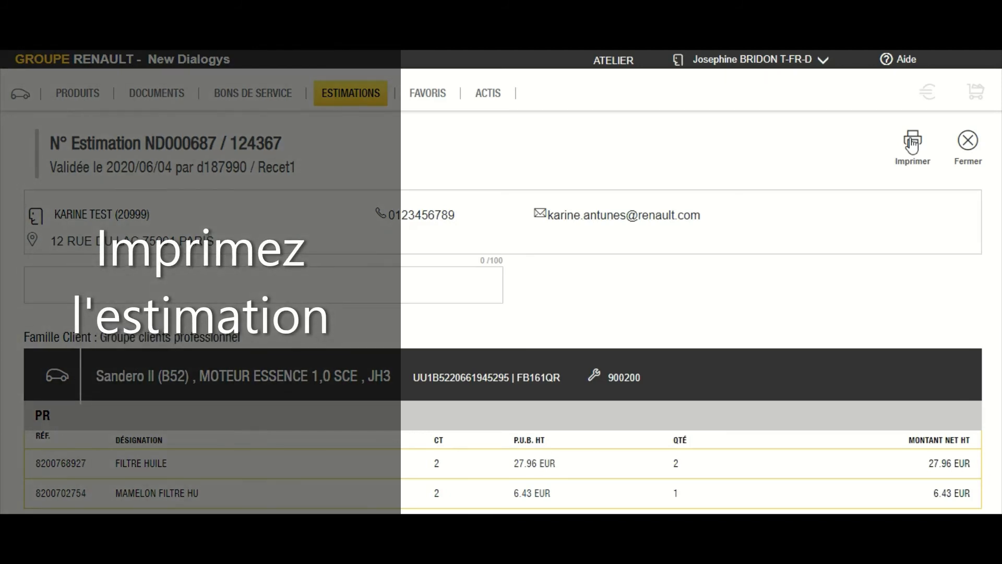
Print the validated estimation as a PDF with part references, then close the preview.
left_click(913, 144)
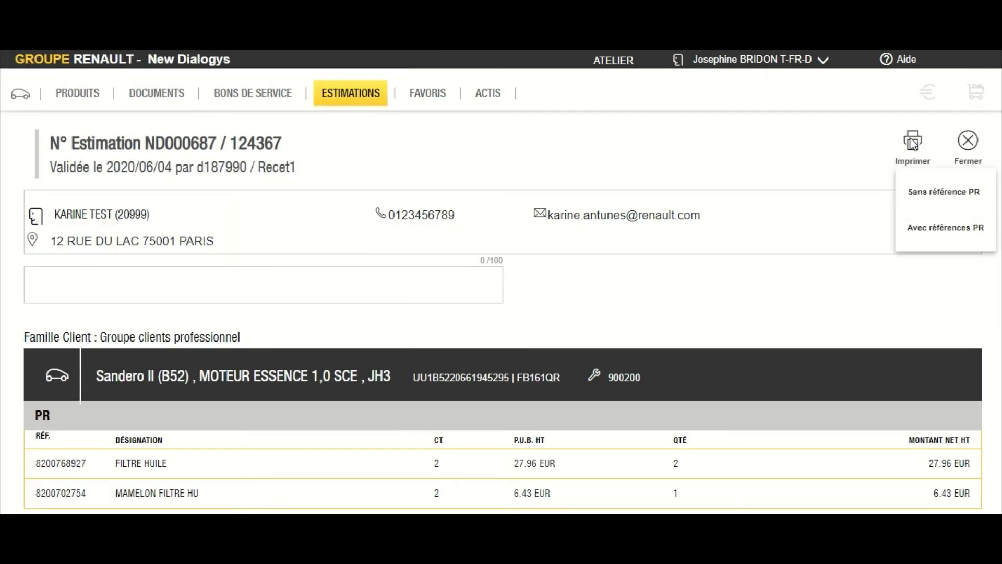
left_click(918, 194)
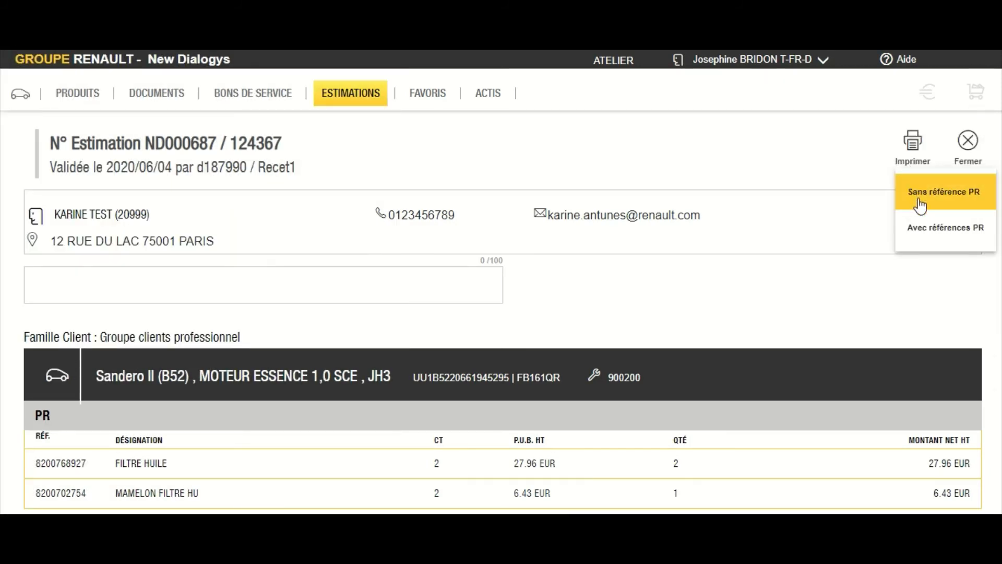
left_click(923, 228)
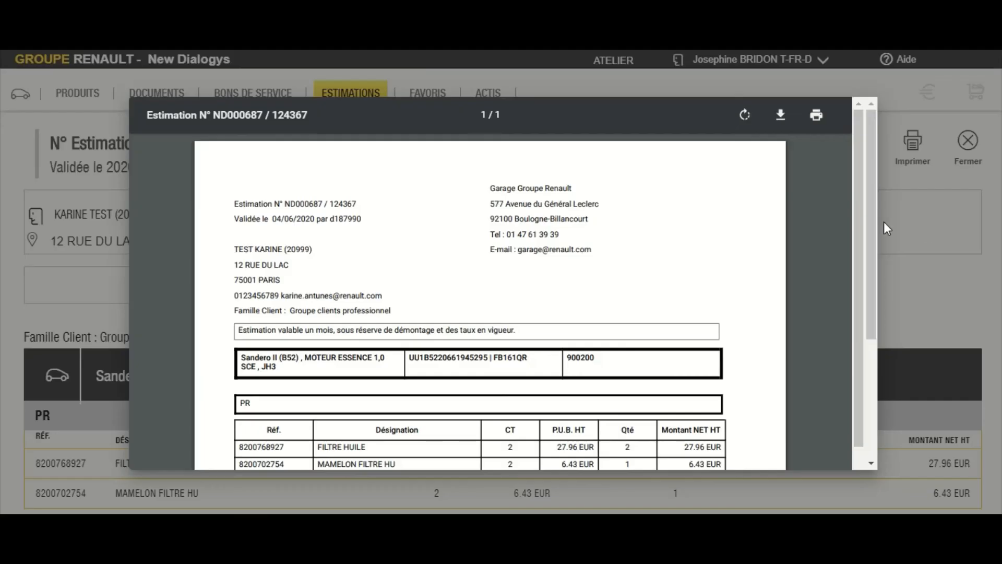
left_click(906, 218)
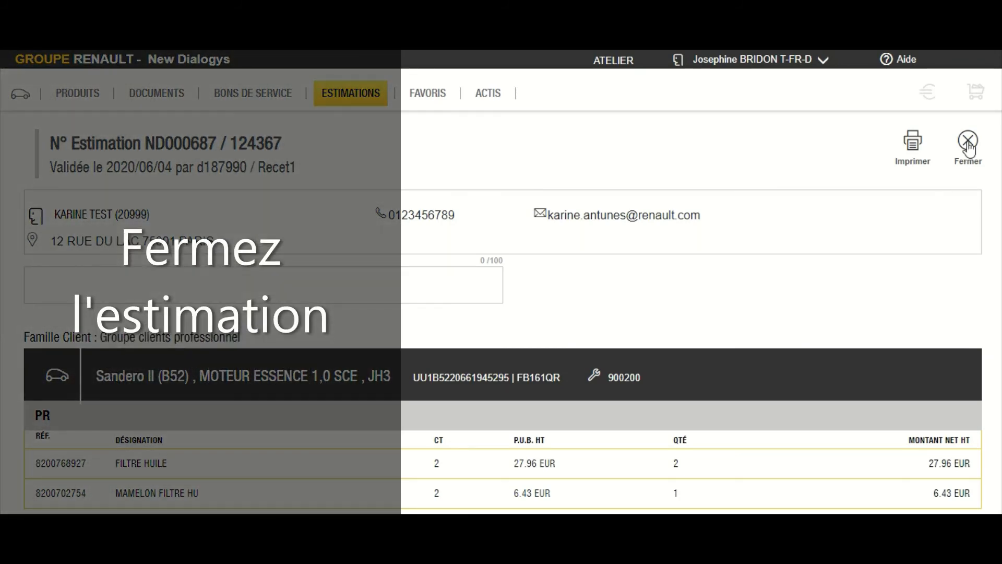
Convert the validated estimate into a new service order rather than an existing draft.
scroll(968, 148, "down", 7)
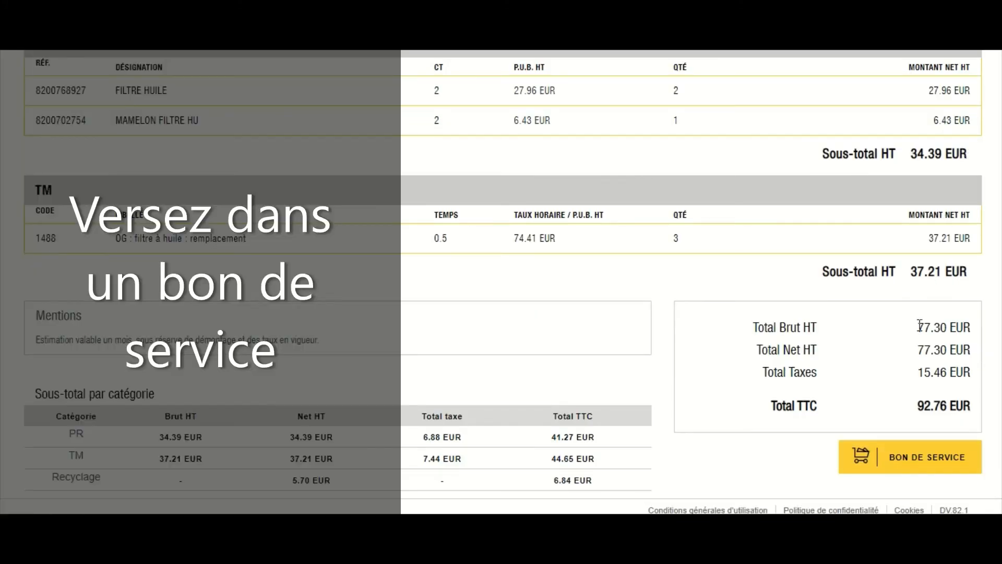
left_click(898, 457)
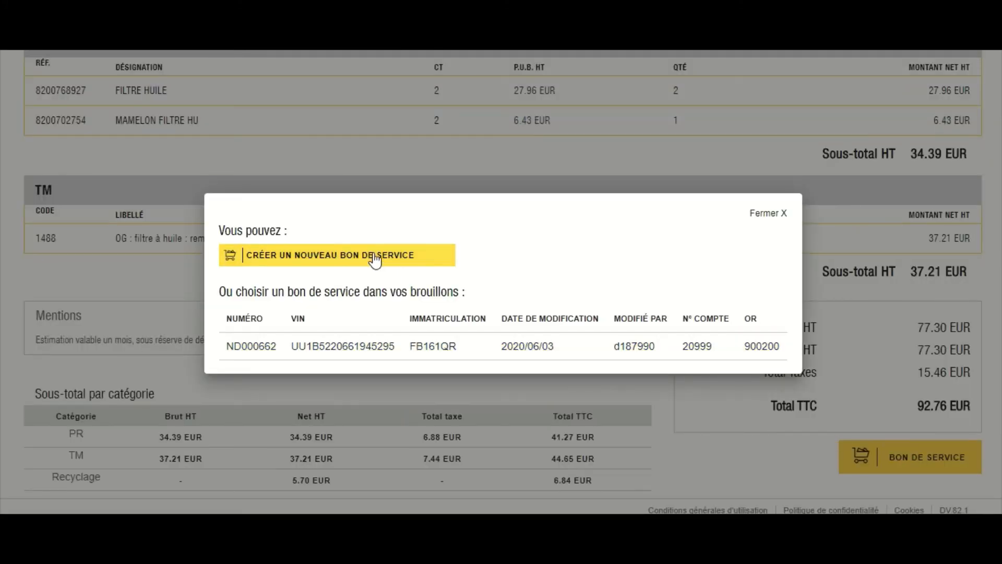
left_click(374, 259)
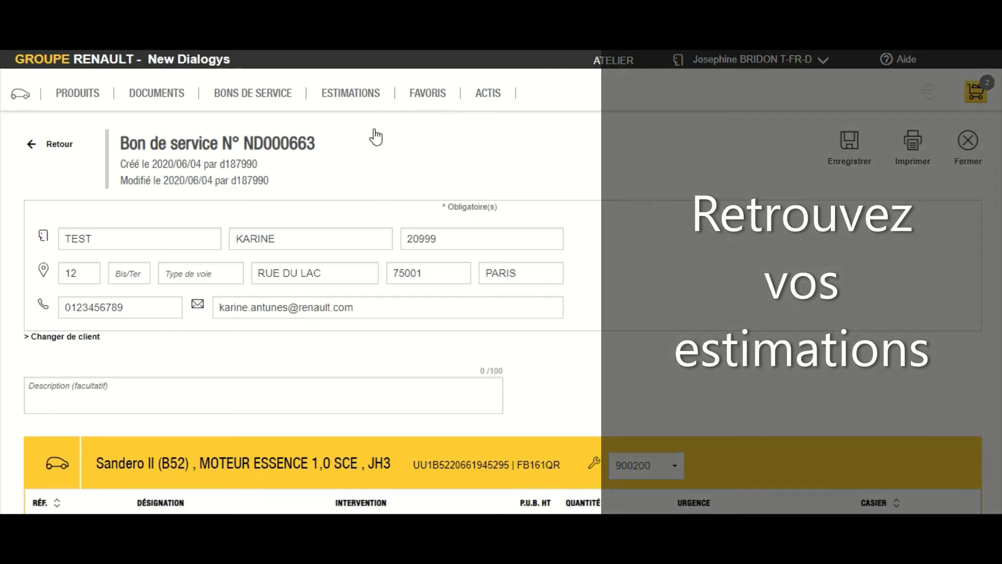
Open the ESTIMATIONS BROUILLONS list of draft estimations from the ESTIMATIONS menu.
mouse_move(371, 94)
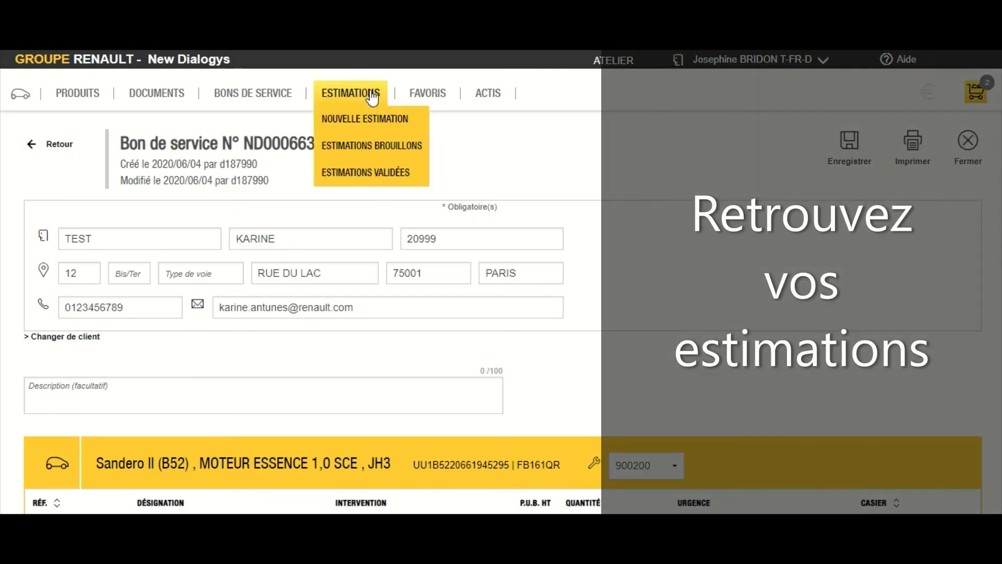
left_click(360, 148)
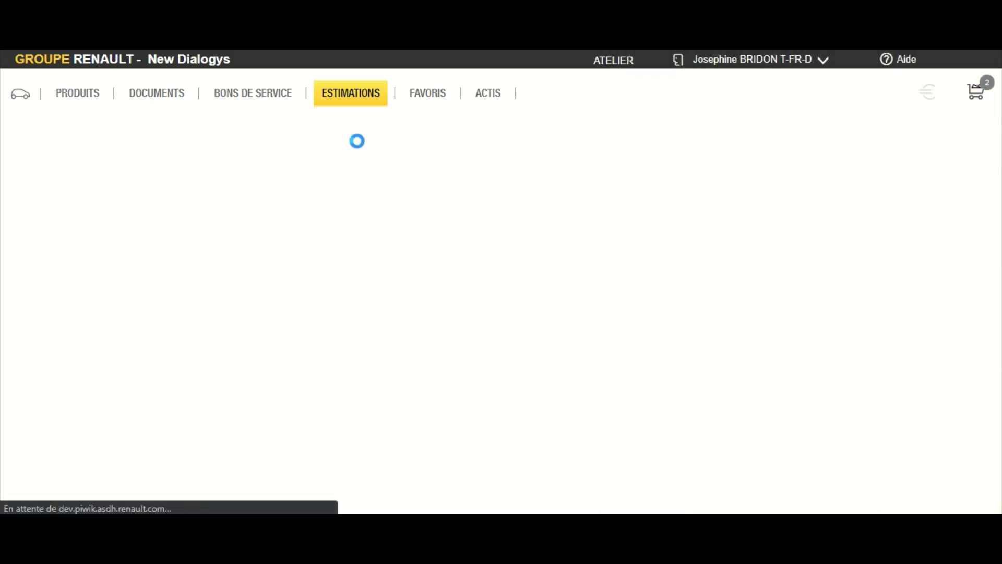